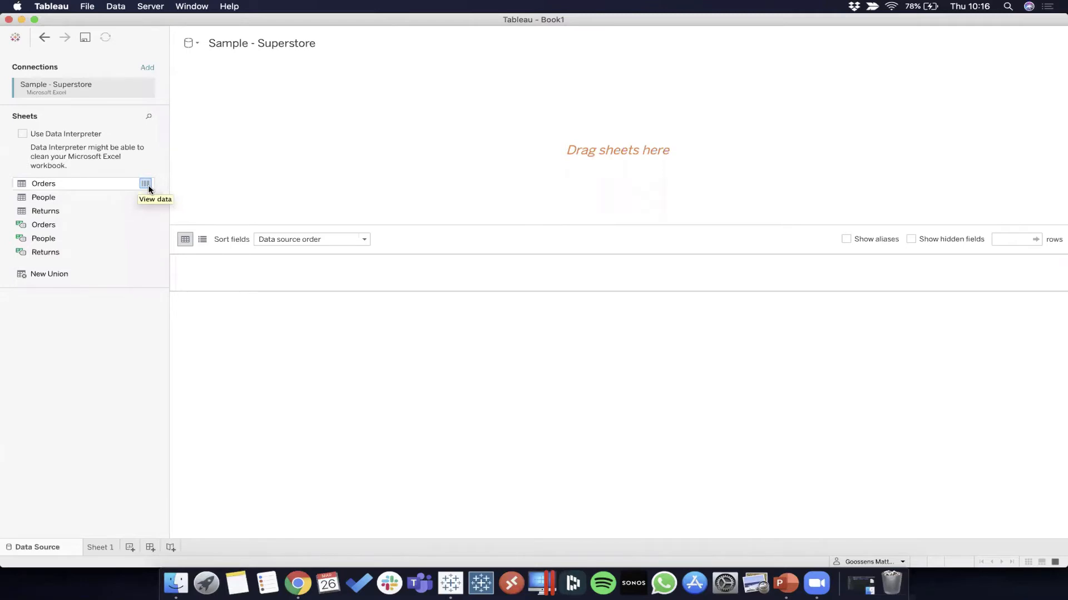
# Step: Preview the rows and columns of the Orders sheet, and close the data preview
pyautogui.click(145, 184)
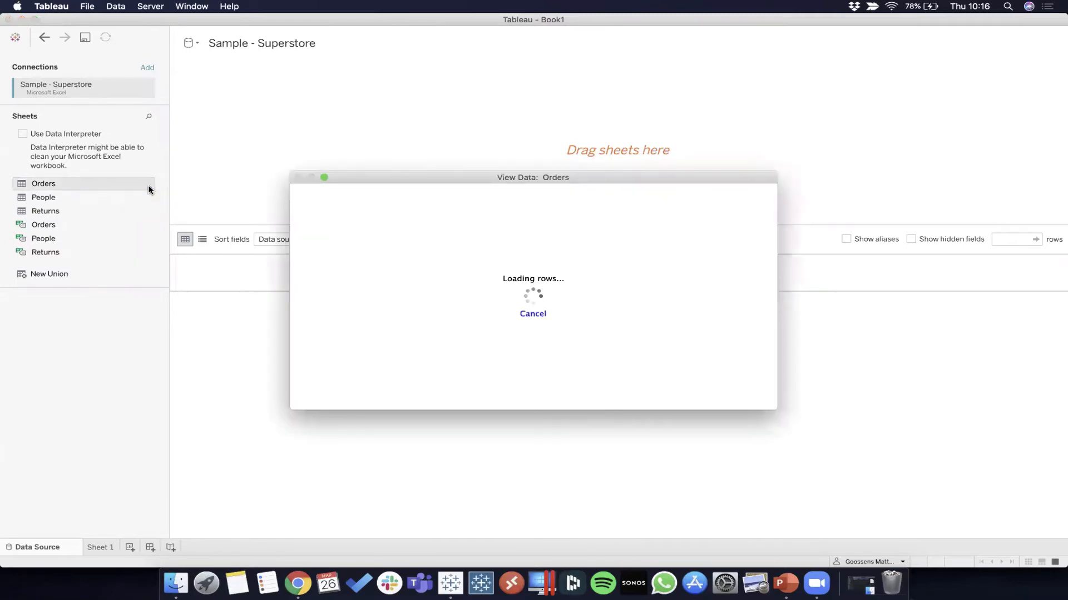
pyautogui.hscroll(1, 374, 255)
pyautogui.hscroll(10, 375, 254)
pyautogui.hscroll(-10, 375, 257)
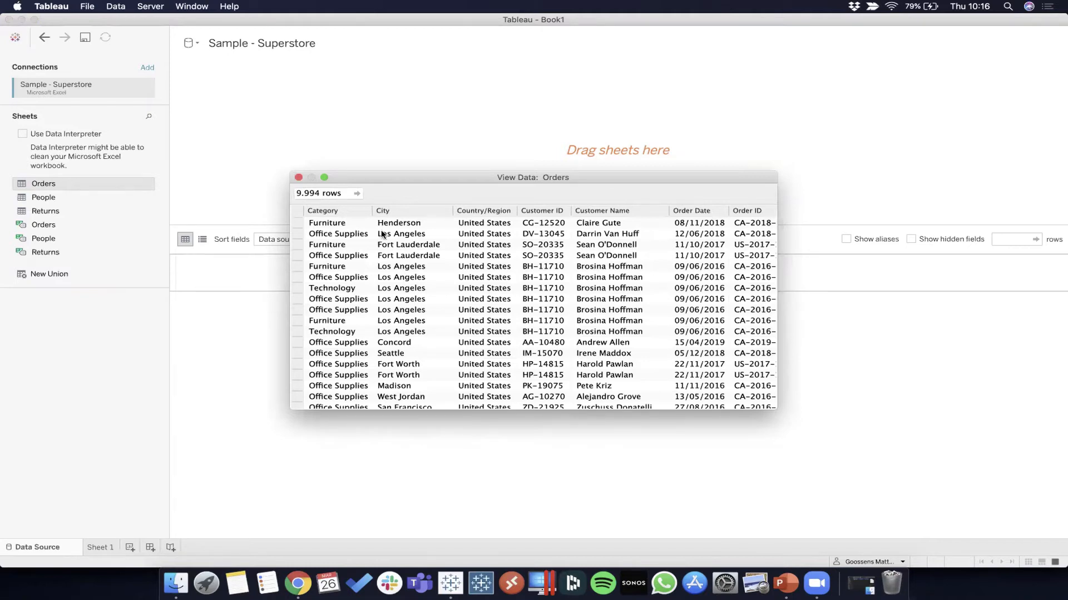
pyautogui.click(298, 178)
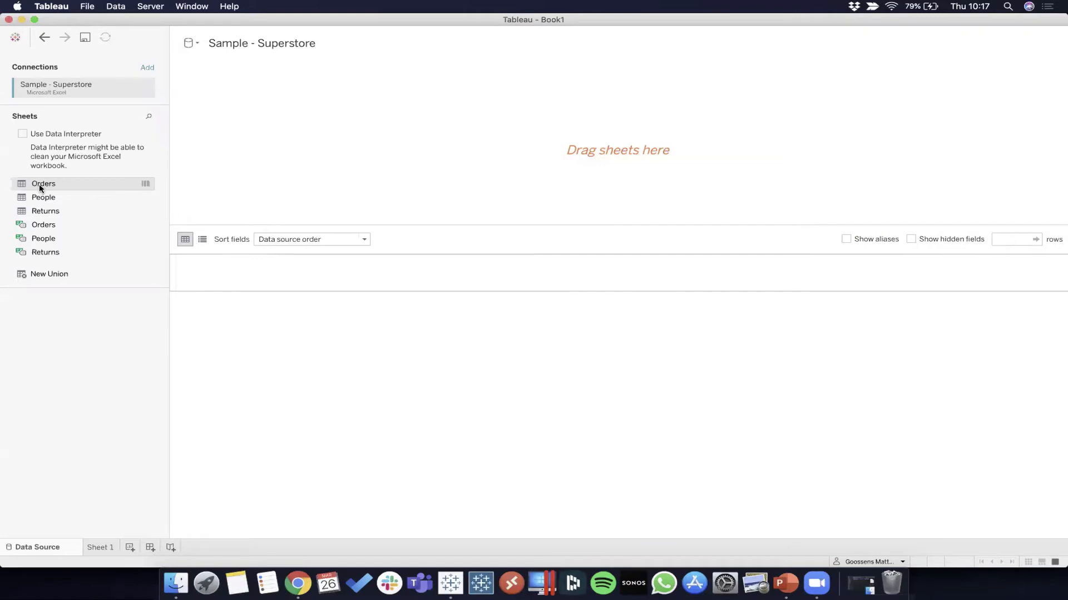
# Step: Add the Orders sheet to the data source canvas
pyautogui.moveTo(95, 177); pyautogui.dragTo(271, 159)
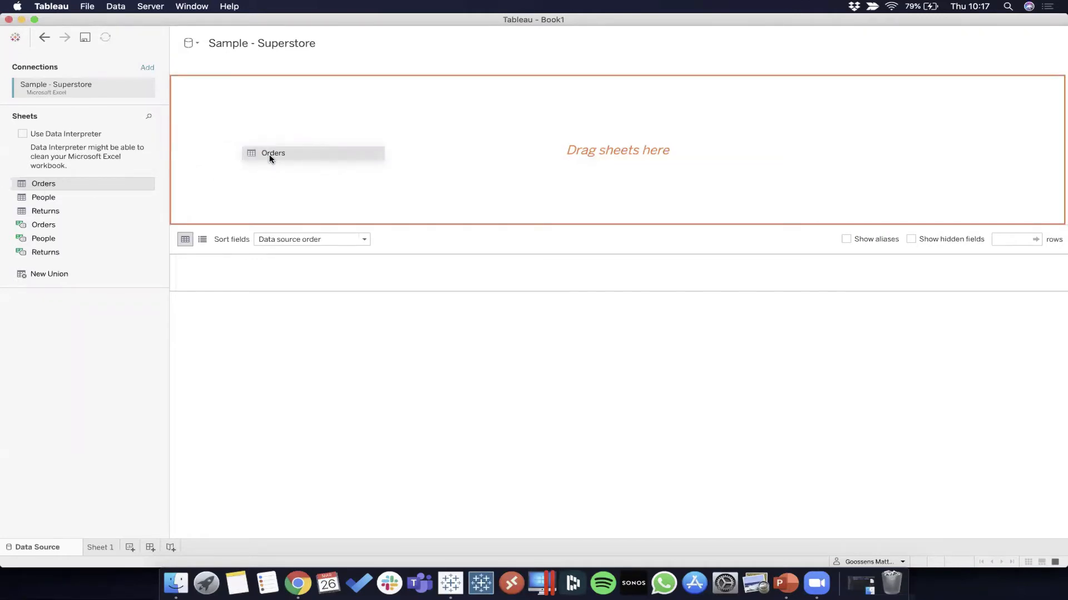
pyautogui.moveTo(270, 158); pyautogui.dragTo(269, 158)
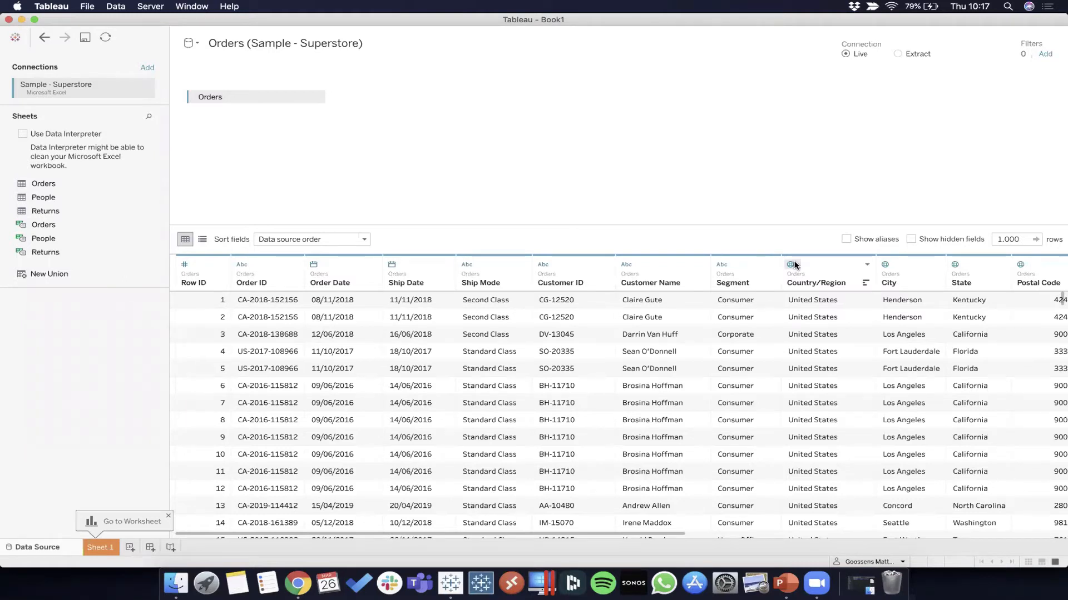
# Step: Examine the data type options for the Order ID field and look over the remaining Orders columns
pyautogui.click(242, 265)
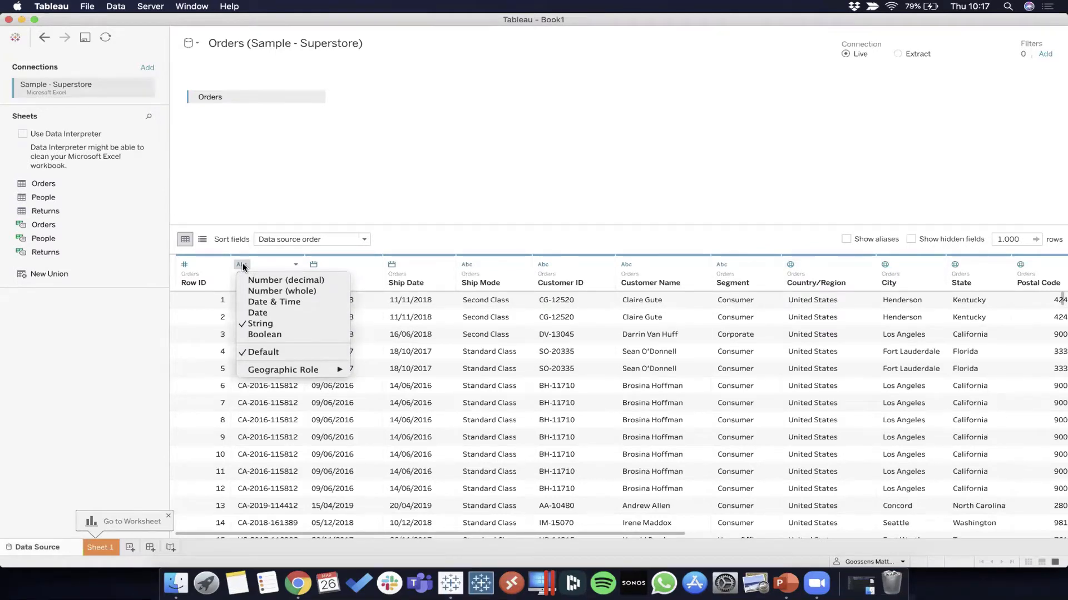
pyautogui.click(398, 189)
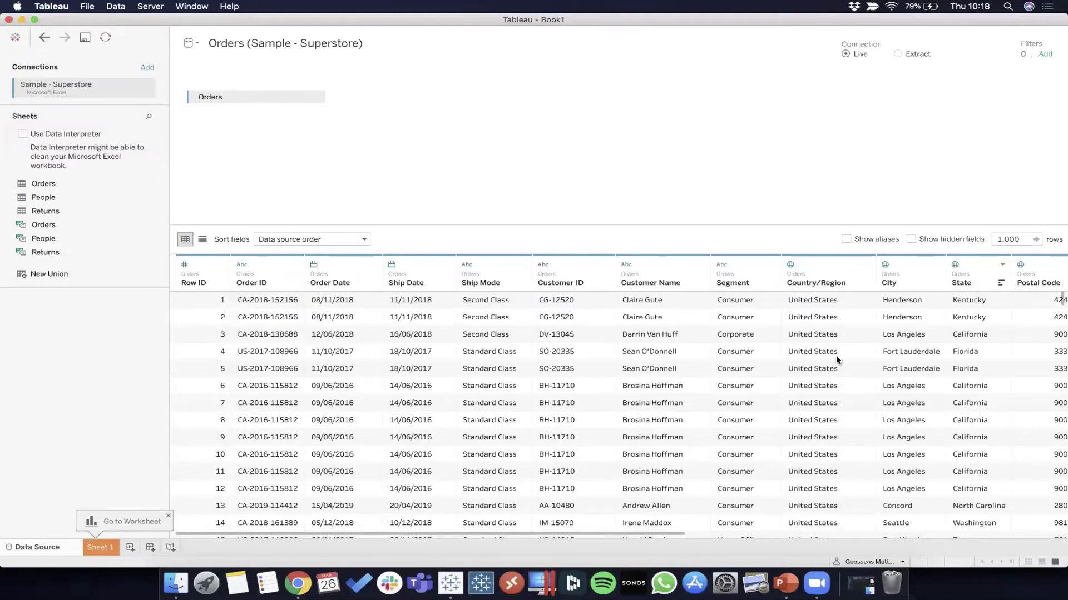
pyautogui.hscroll(10, 835, 356)
pyautogui.hscroll(-10, 835, 356)
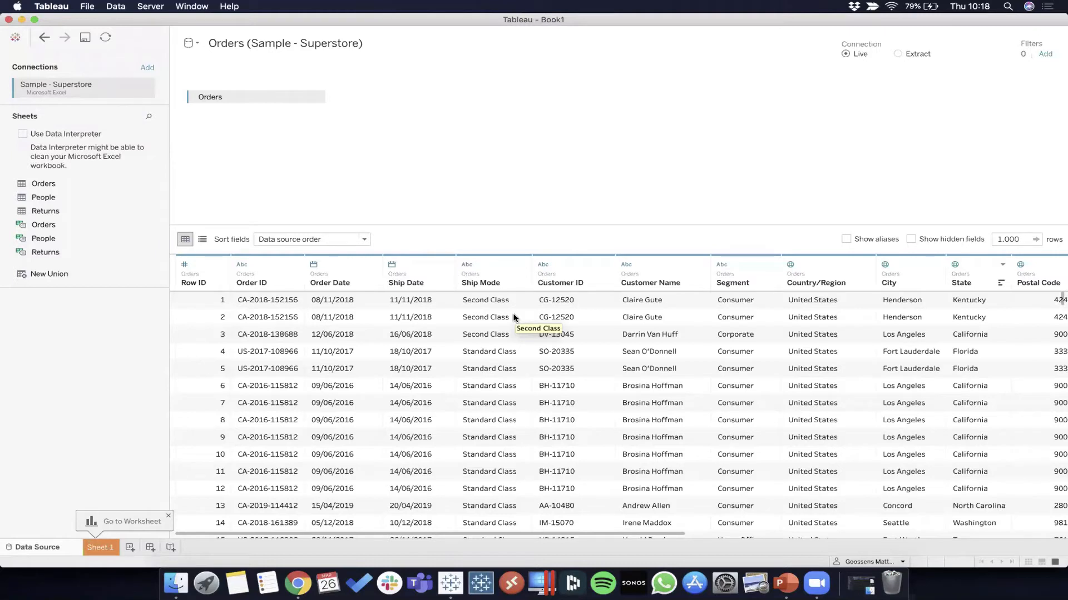
# Step: Rename the Order Date field to Date and compare it with its remote field name in the metadata view
pyautogui.doubleClick(325, 284)
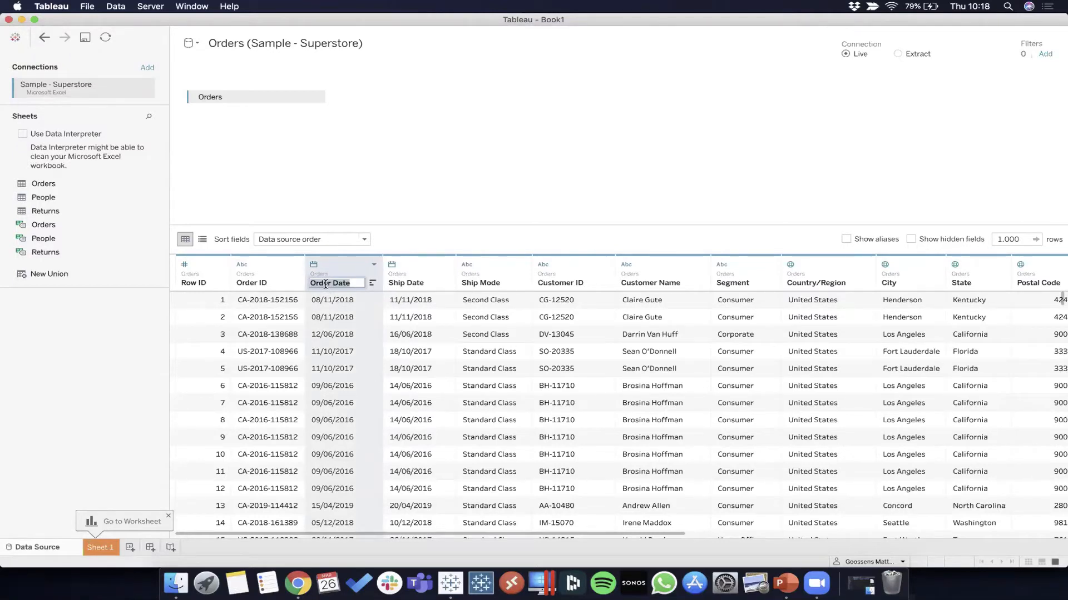
pyautogui.write('Date')
pyautogui.press('Return')
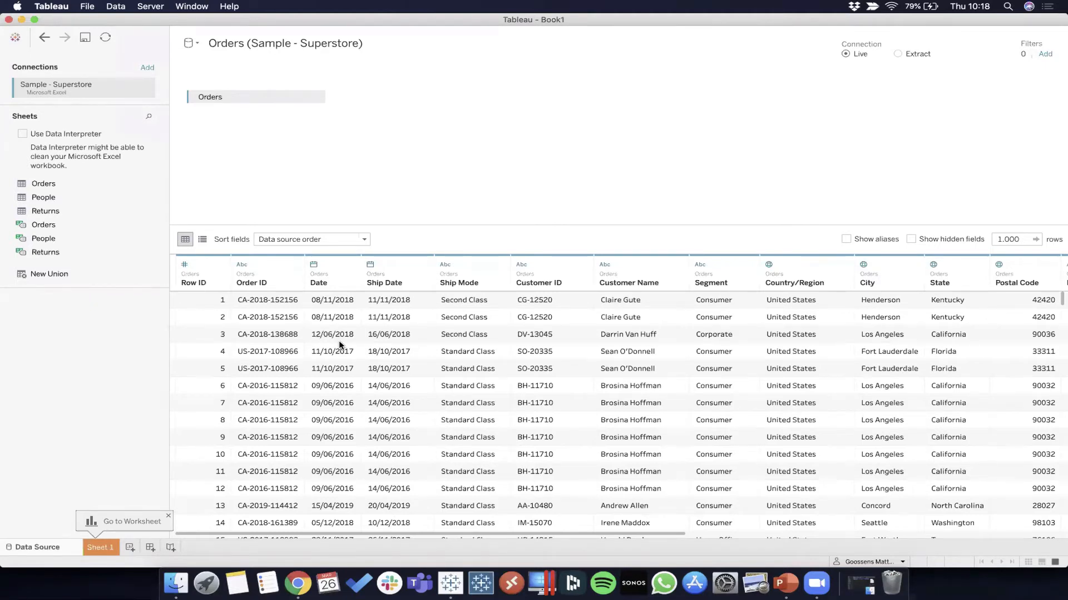
pyautogui.click(203, 240)
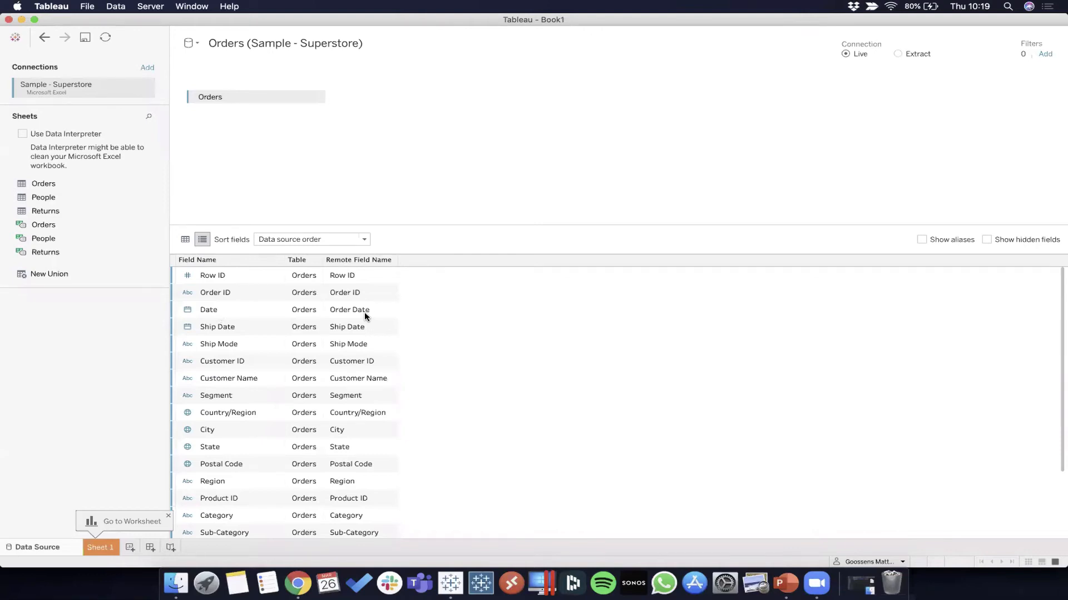
pyautogui.click(185, 240)
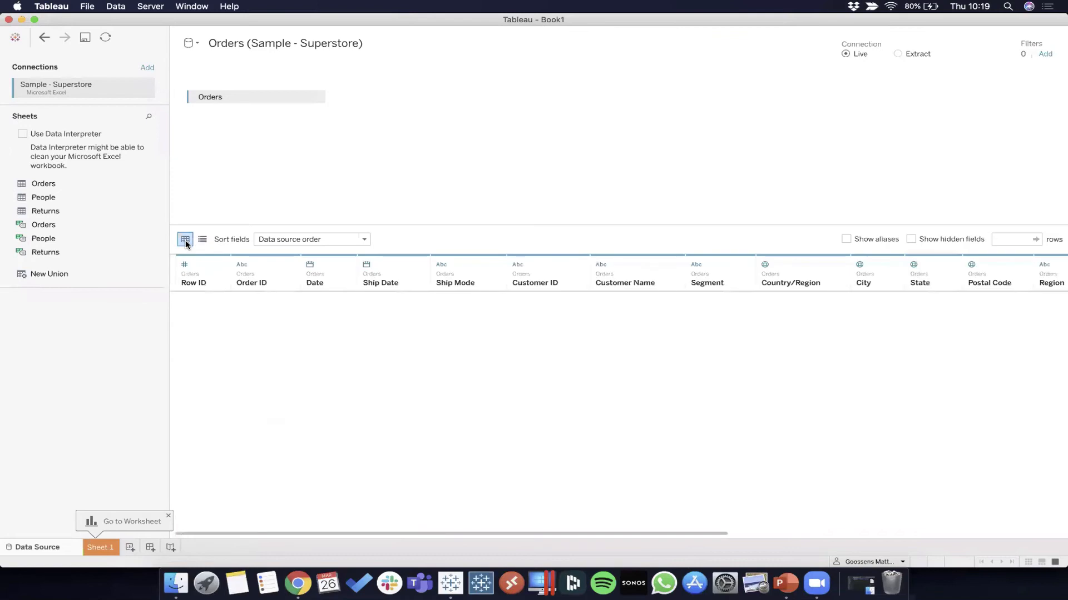
# Step: Rename the Date field back to Order Date in the data grid
pyautogui.doubleClick(318, 282)
pyautogui.write('Order Date')
pyautogui.press('Return')
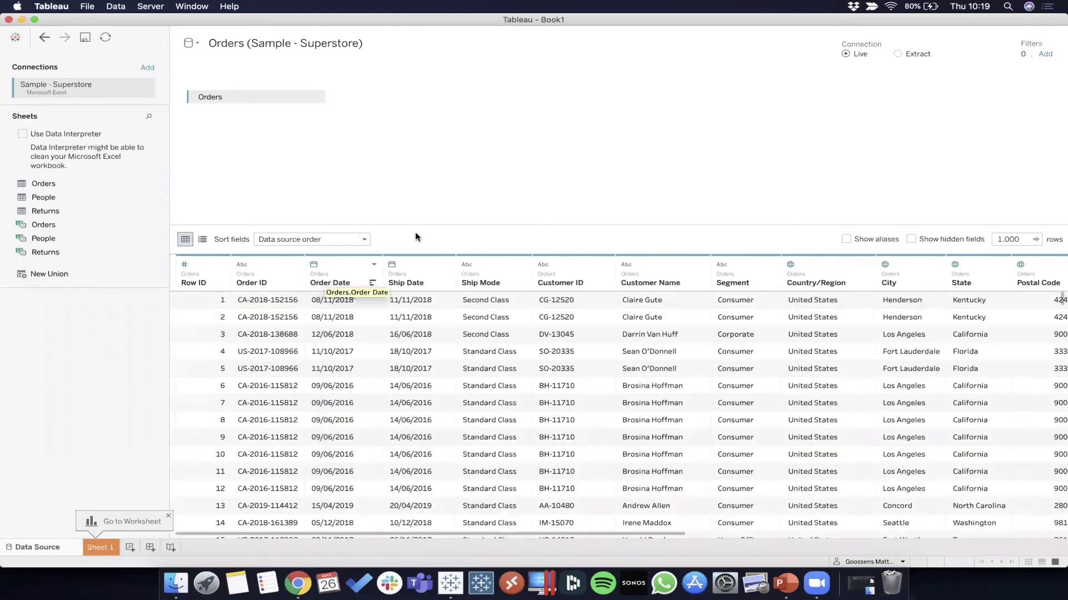
# Step: Review the options available for the Order ID field and split it automatically into separate fields
pyautogui.click(295, 266)
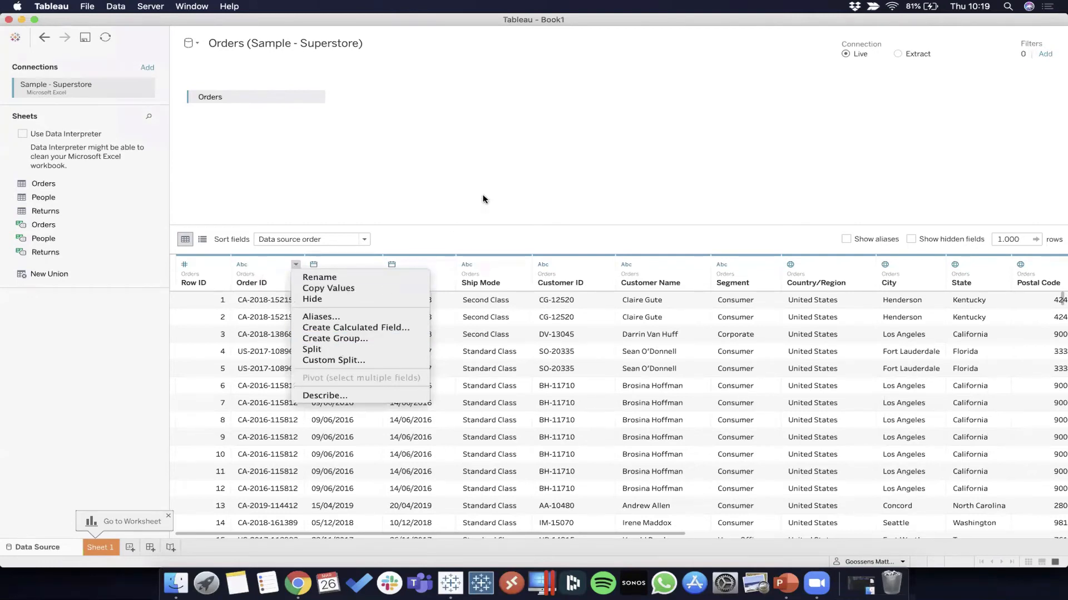
pyautogui.click(455, 220)
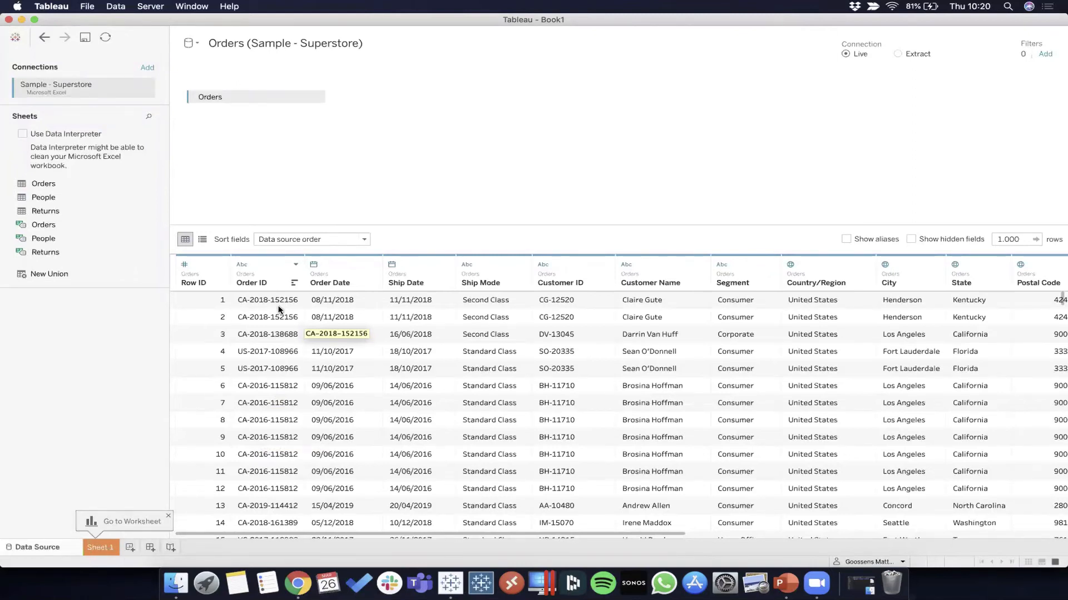
pyautogui.click(296, 266)
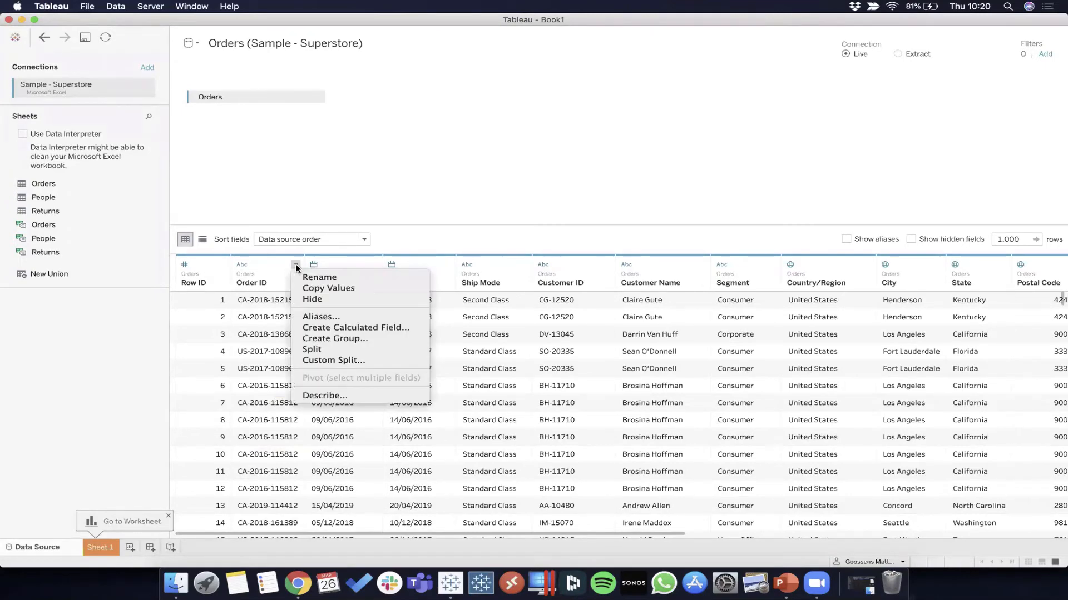
pyautogui.click(353, 347)
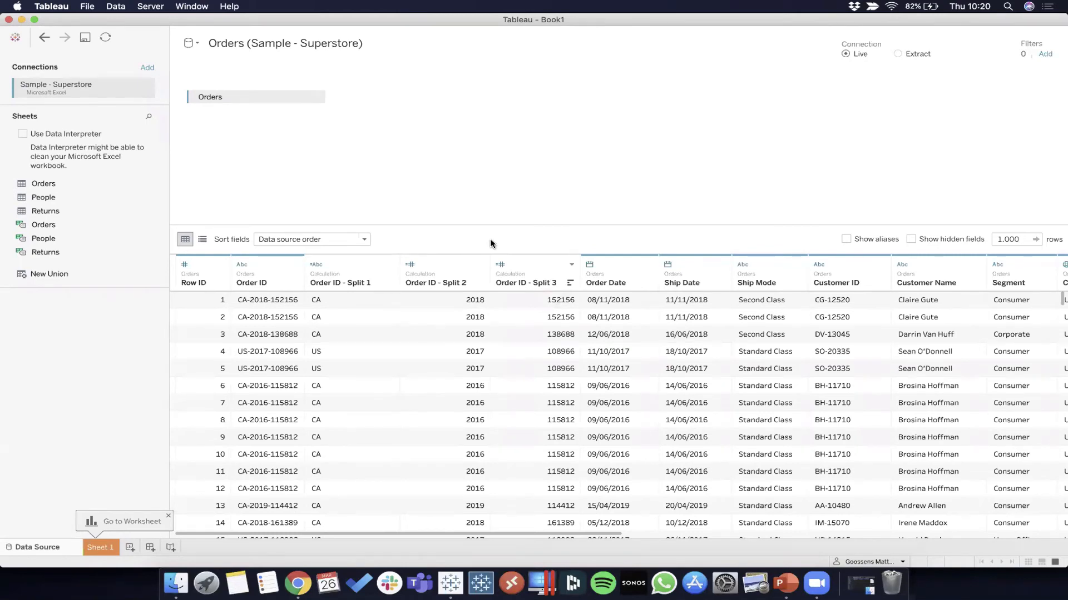
# Step: Delete the three calculated split fields derived from Order ID
pyautogui.click(297, 265)
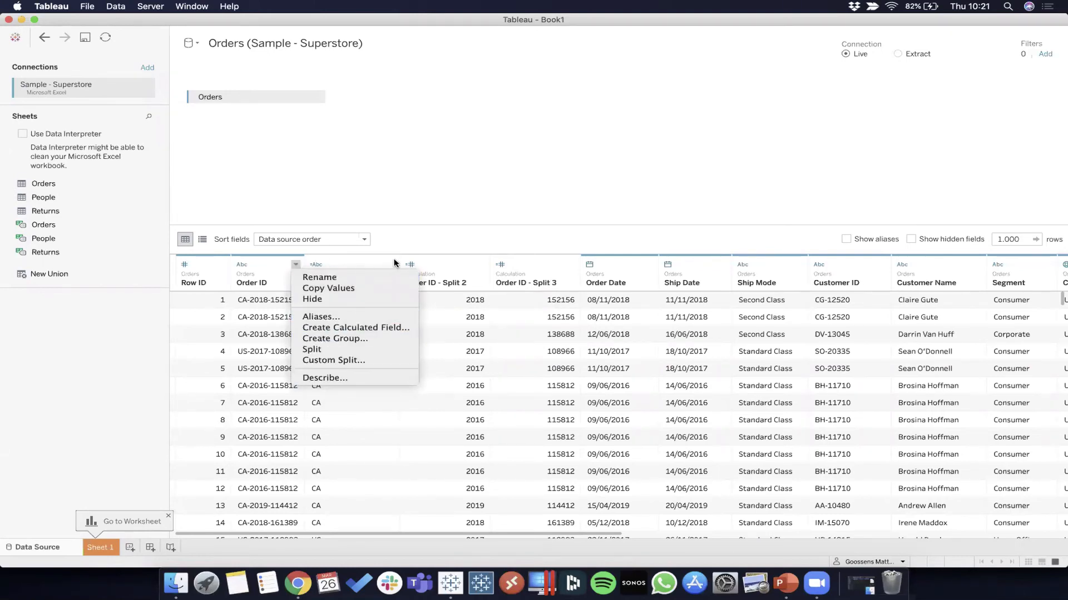
pyautogui.click(510, 244)
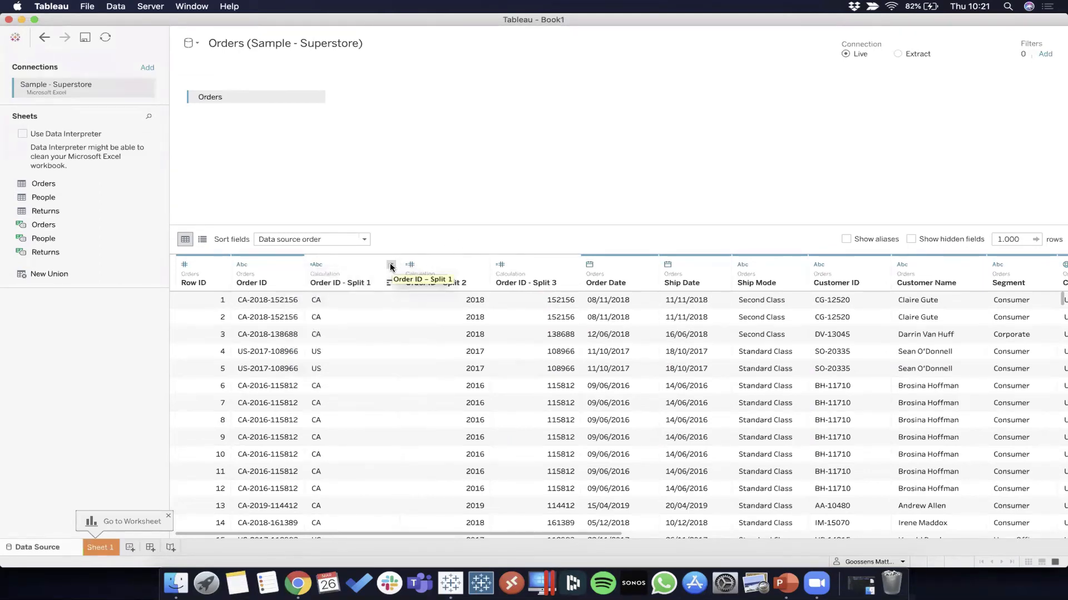
pyautogui.click(391, 265)
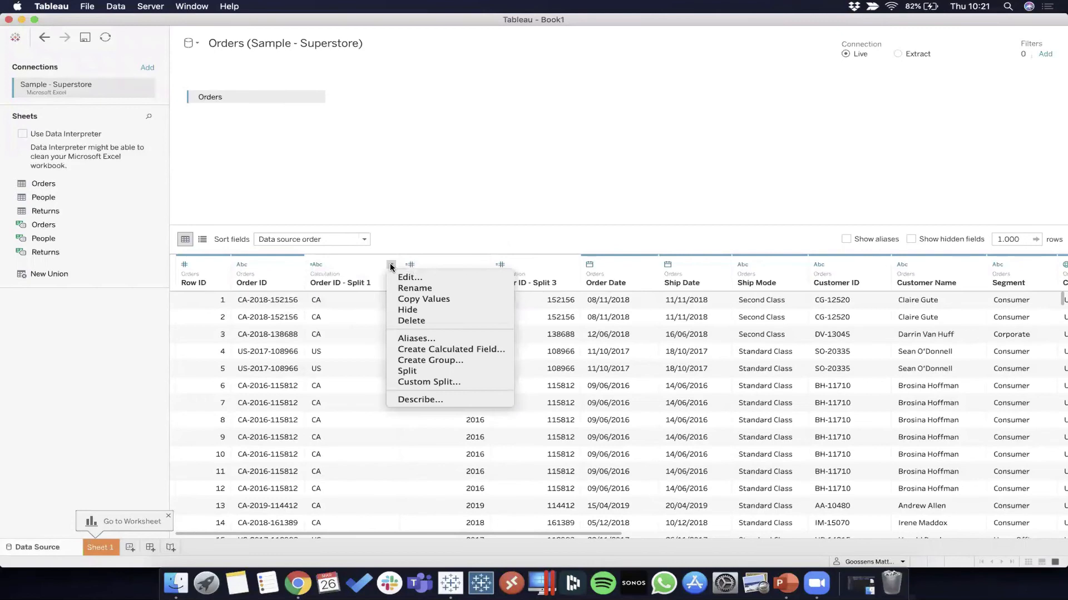
pyautogui.click(445, 320)
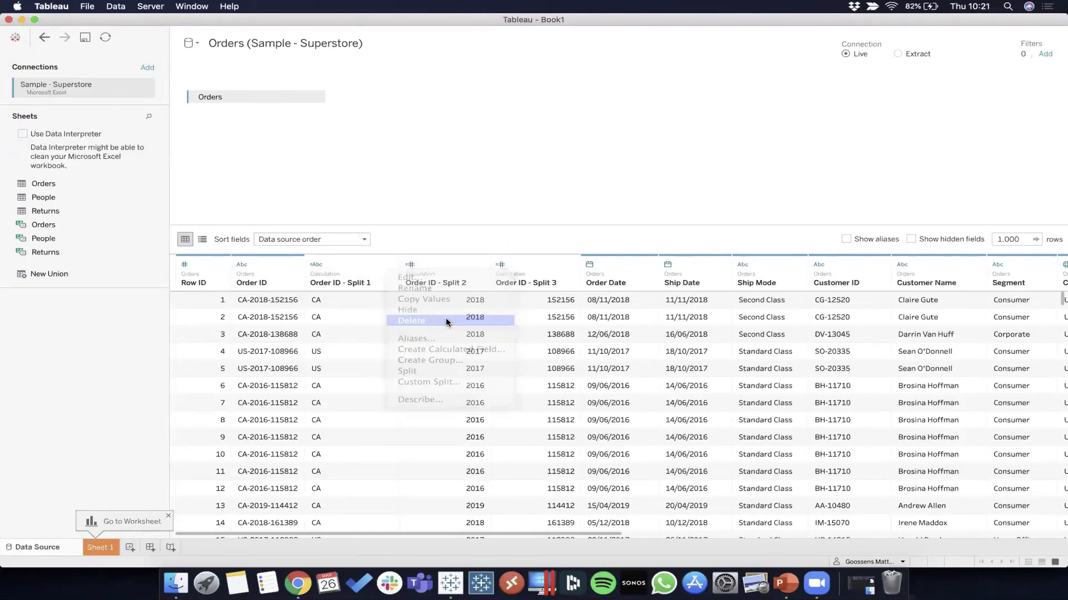
pyautogui.click(386, 265)
pyautogui.click(403, 323)
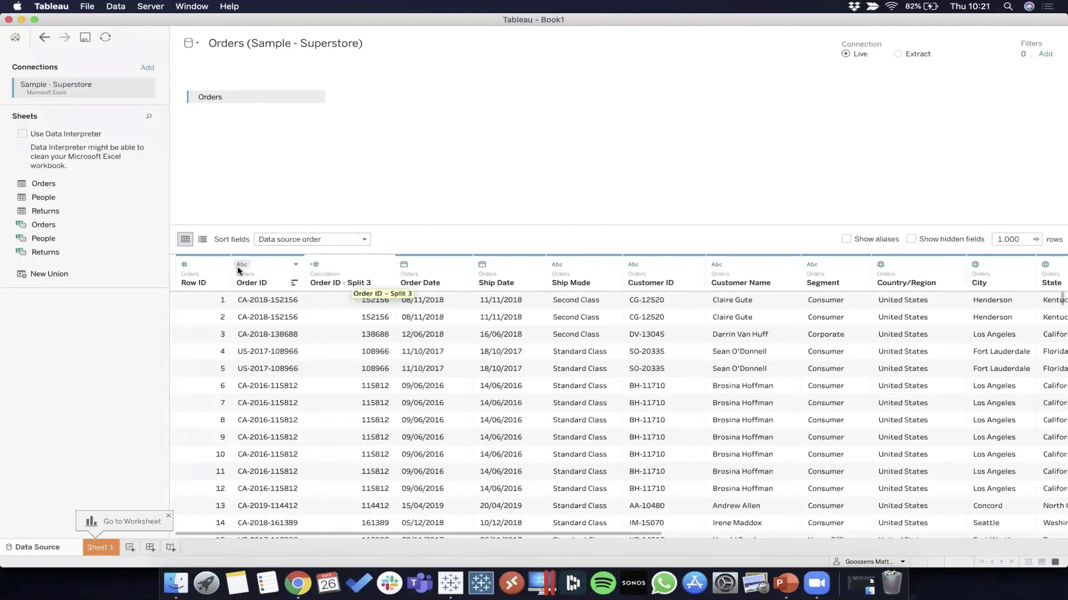
pyautogui.click(386, 264)
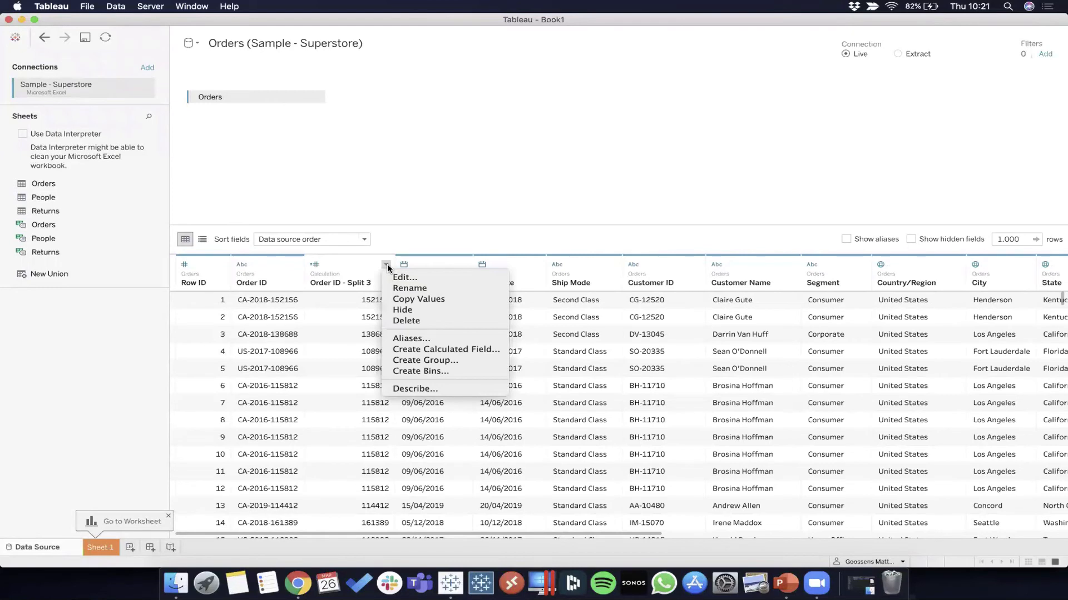
pyautogui.click(405, 319)
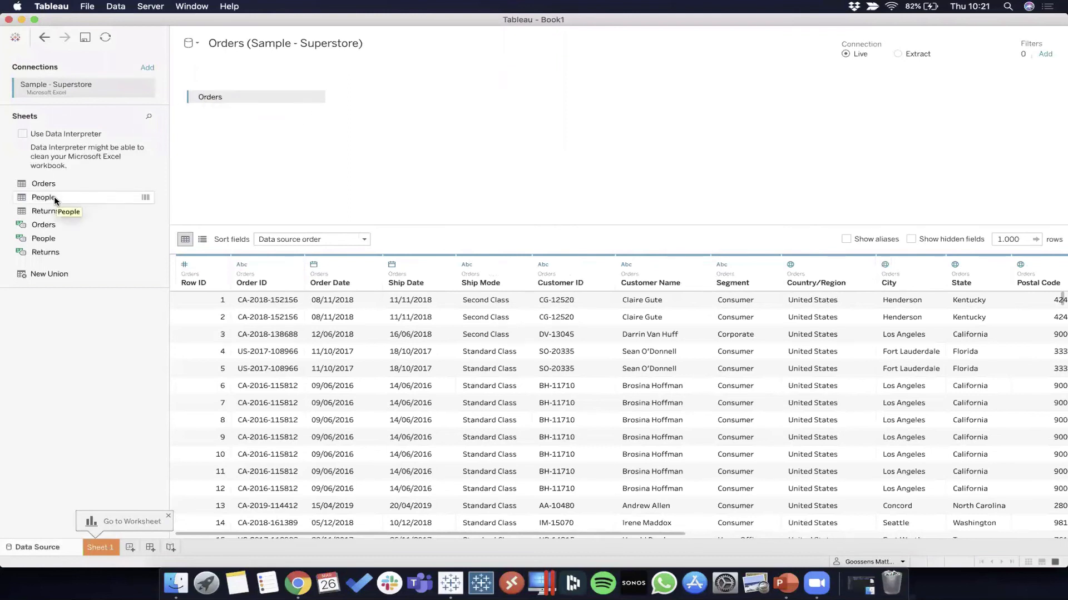
# Step: Join the People sheet to Orders and review the inner join clause on Region
pyautogui.moveTo(54, 199); pyautogui.dragTo(453, 149)
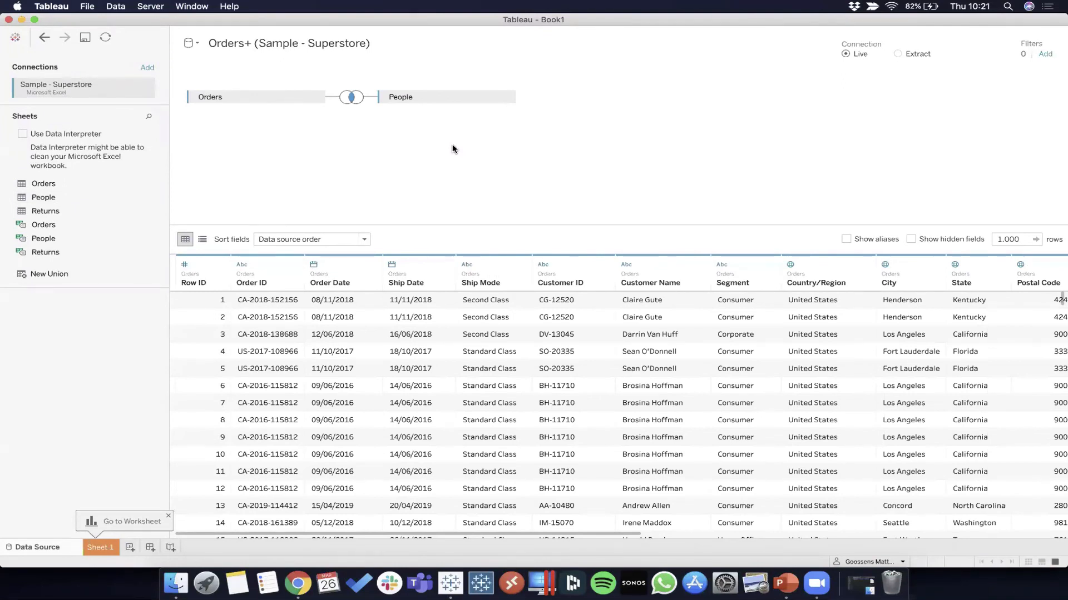
pyautogui.click(350, 101)
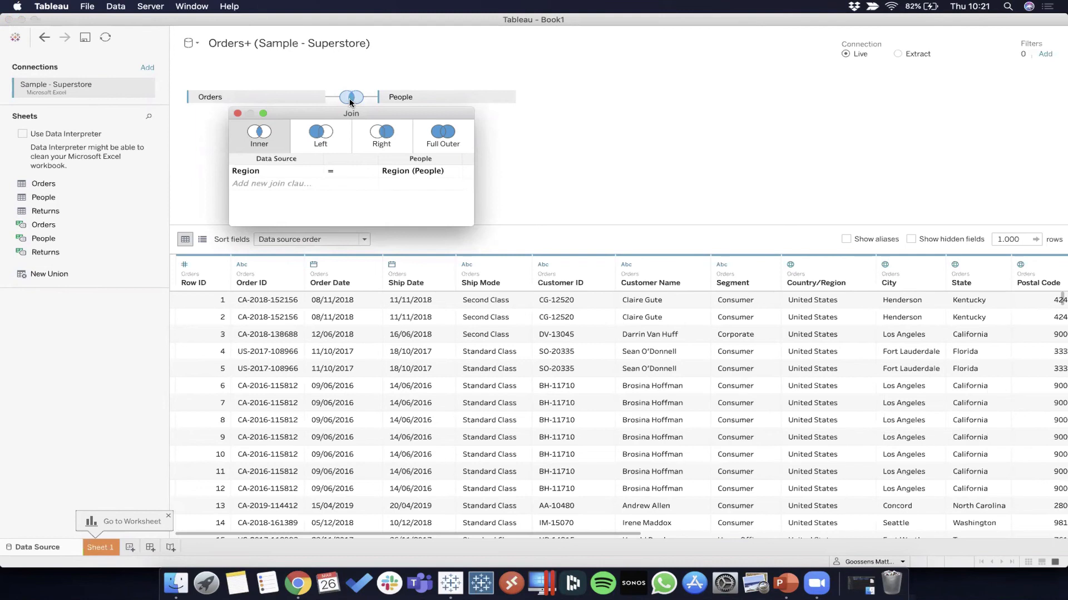
pyautogui.click(237, 113)
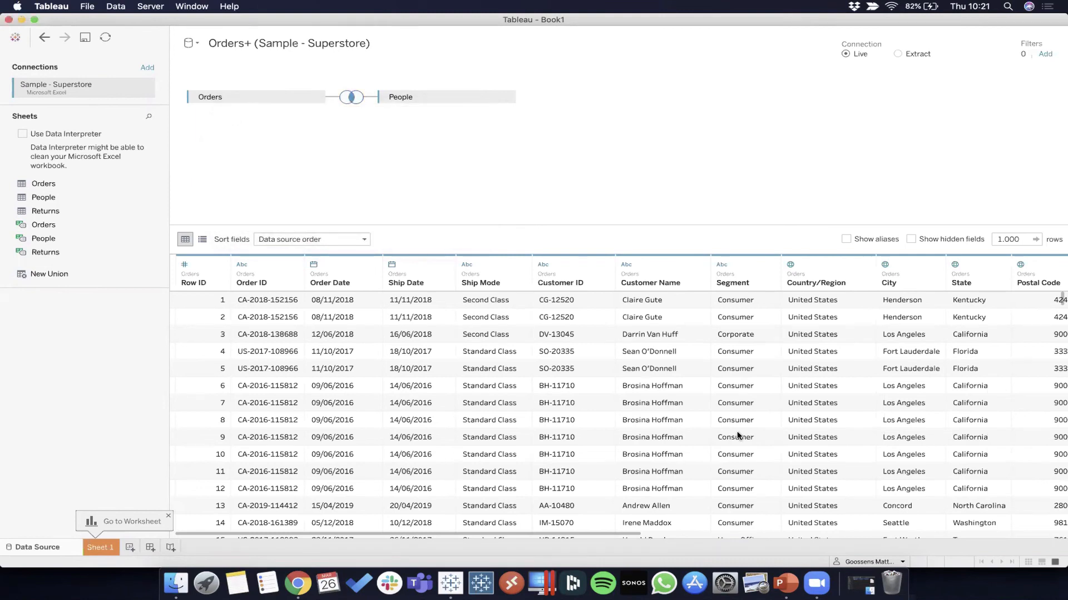
# Step: Check the Person column added by the join and remove the People table from the data source
pyautogui.hscroll(15, 738, 436)
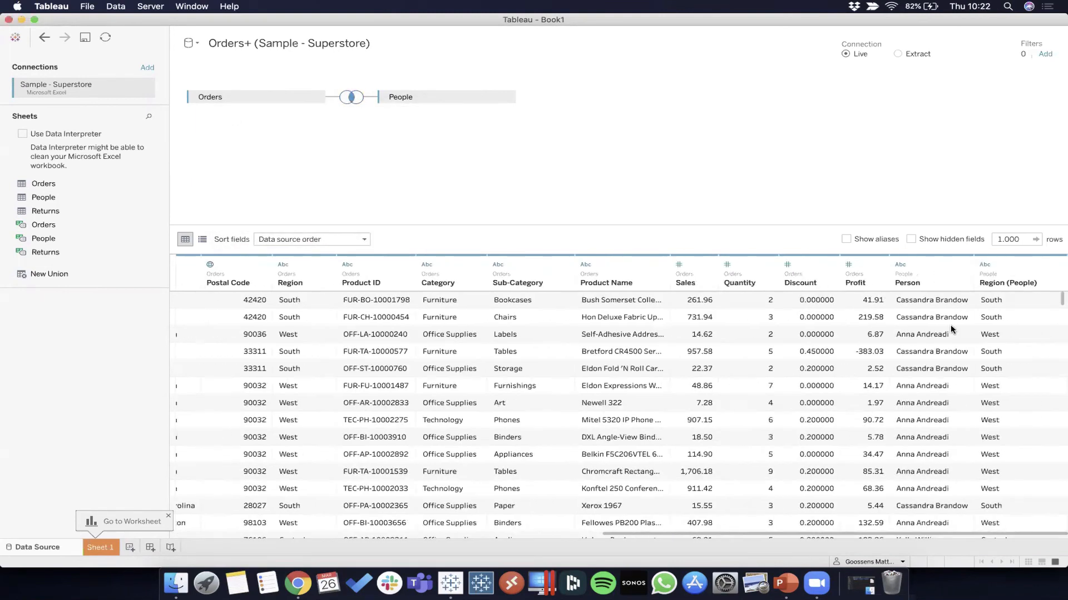
pyautogui.click(929, 268)
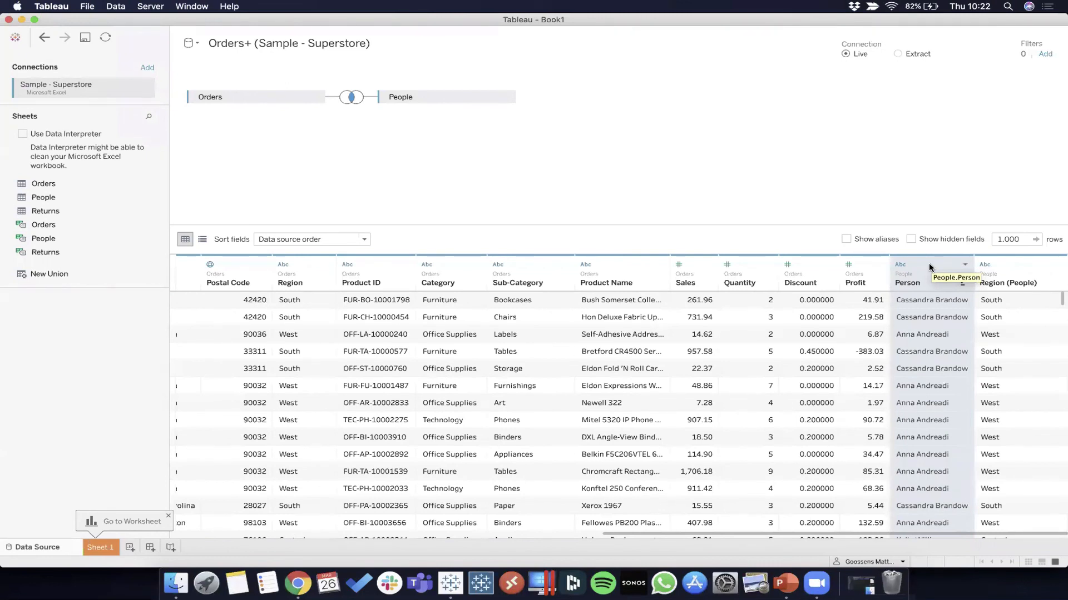
pyautogui.click(507, 97)
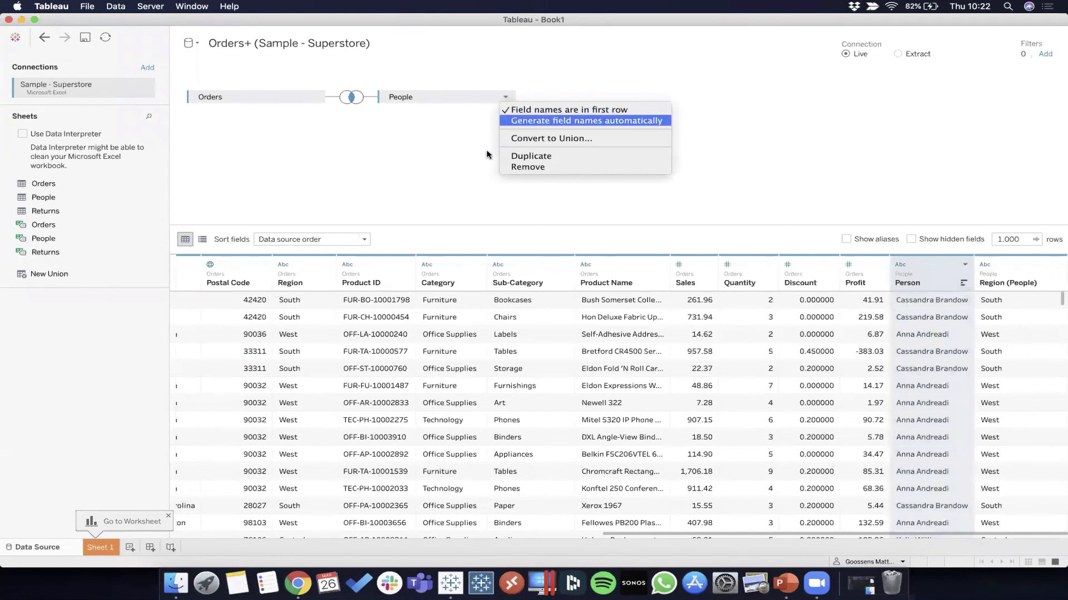
pyautogui.click(512, 167)
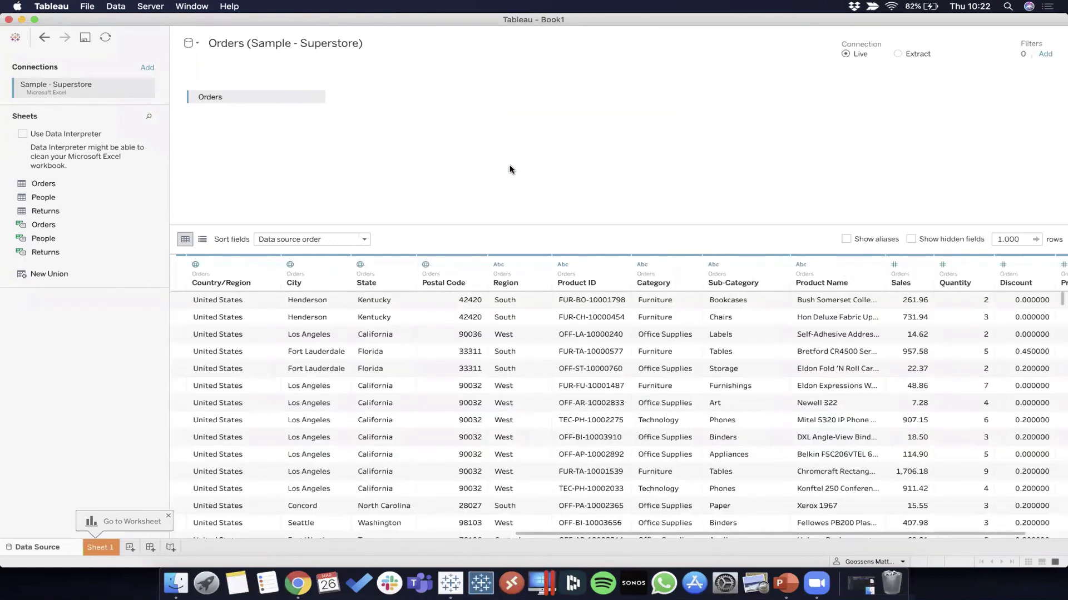
# Step: Rename the data source to "Superstore - Orders"
pyautogui.click(294, 43)
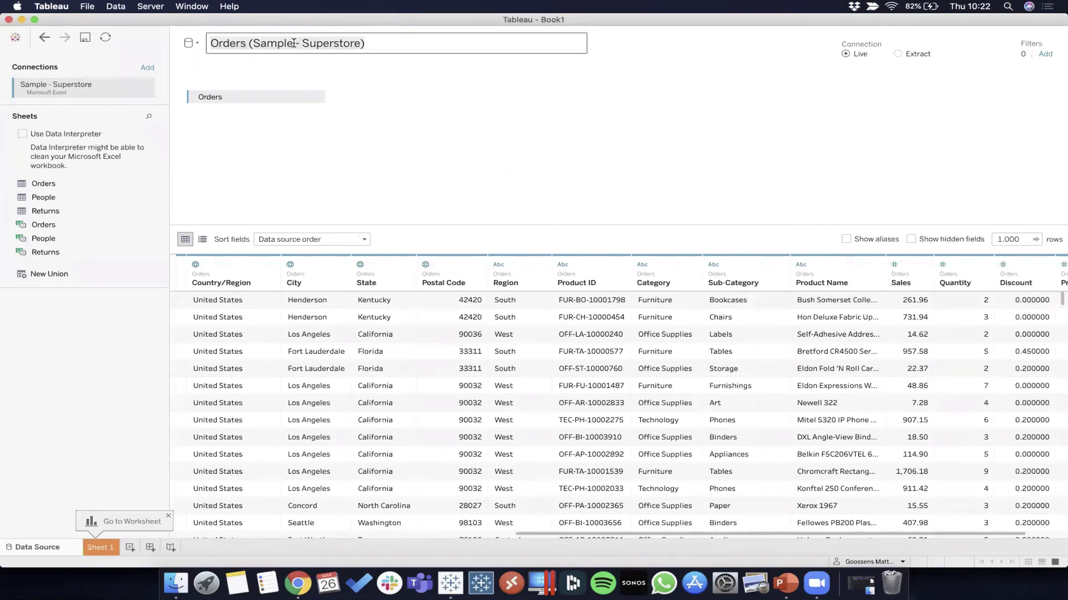
pyautogui.write('Superstore - ')
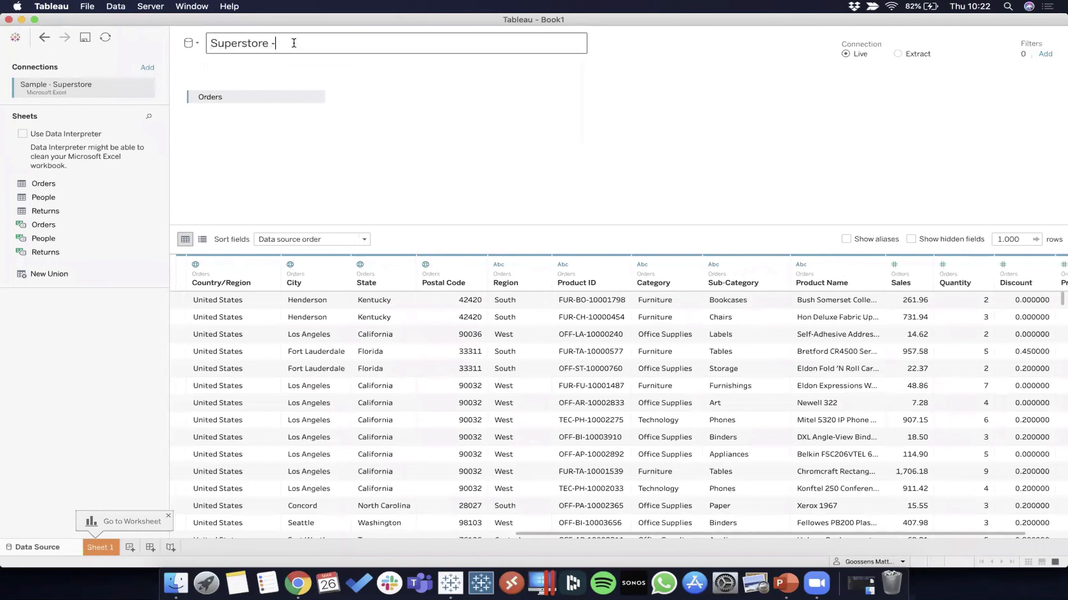
pyautogui.write('Orders')
pyautogui.click(377, 132)
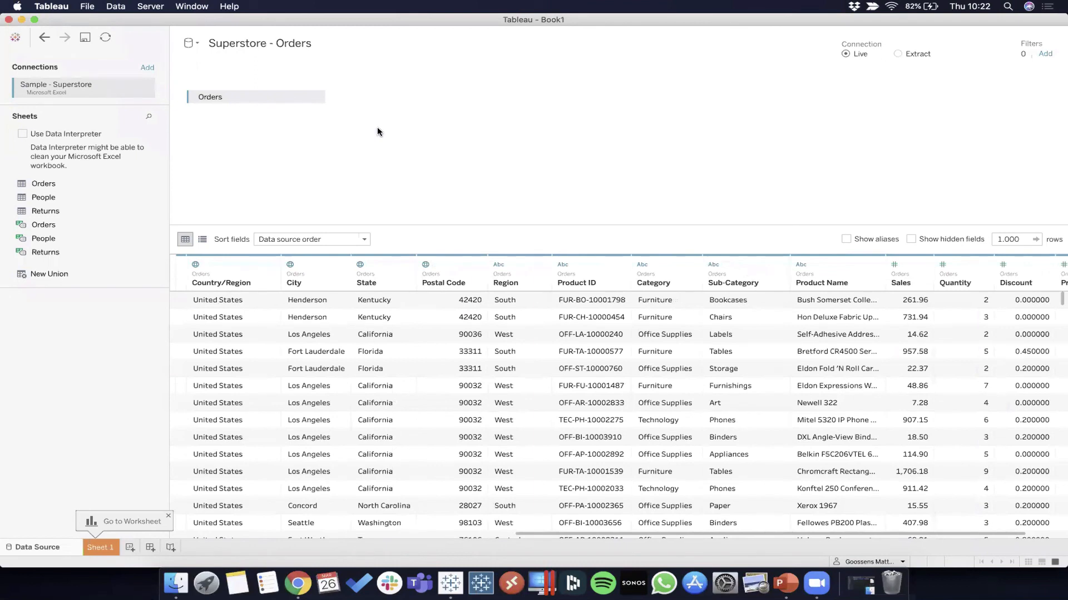
pyautogui.hscroll(-10, 389, 376)
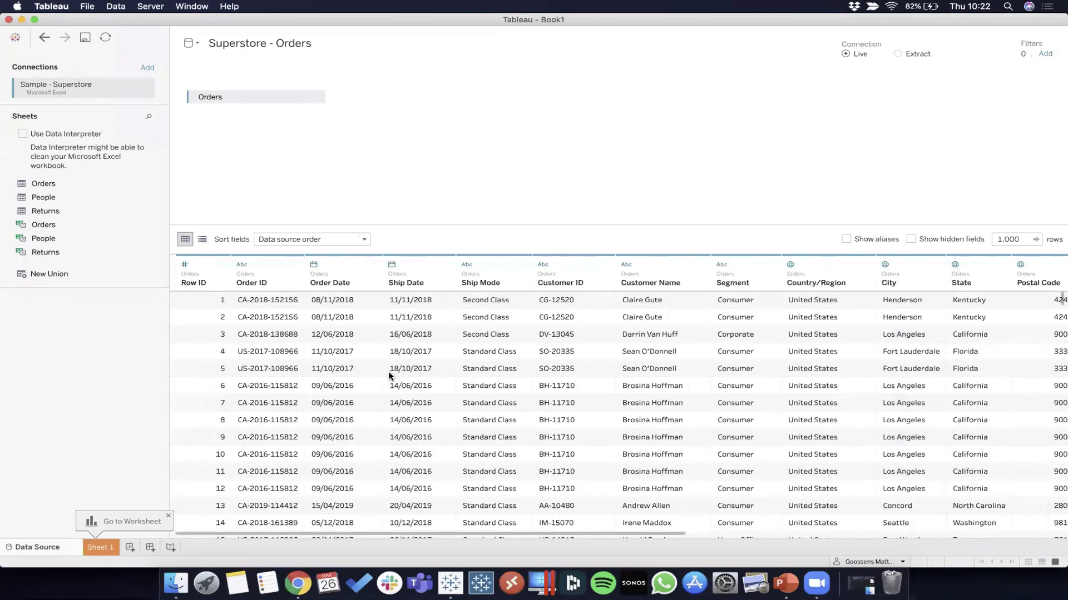